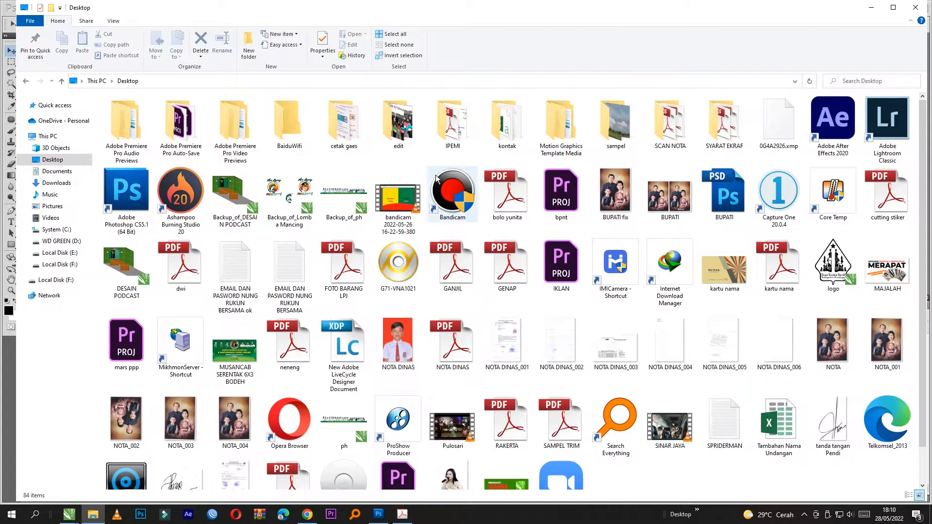
- Open the kartu nama image from the Desktop folder in Adobe Photoshop
mouse_move(379, 515)
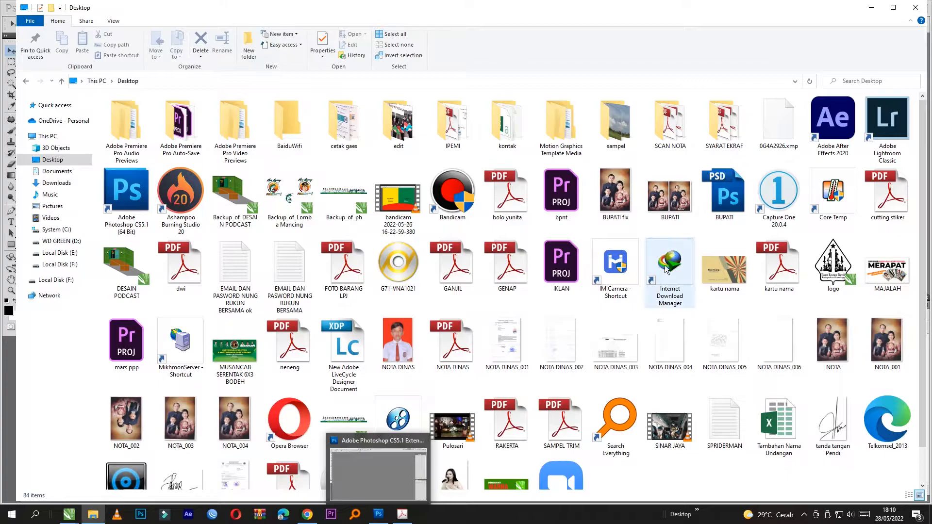
drag(720, 275, 376, 354)
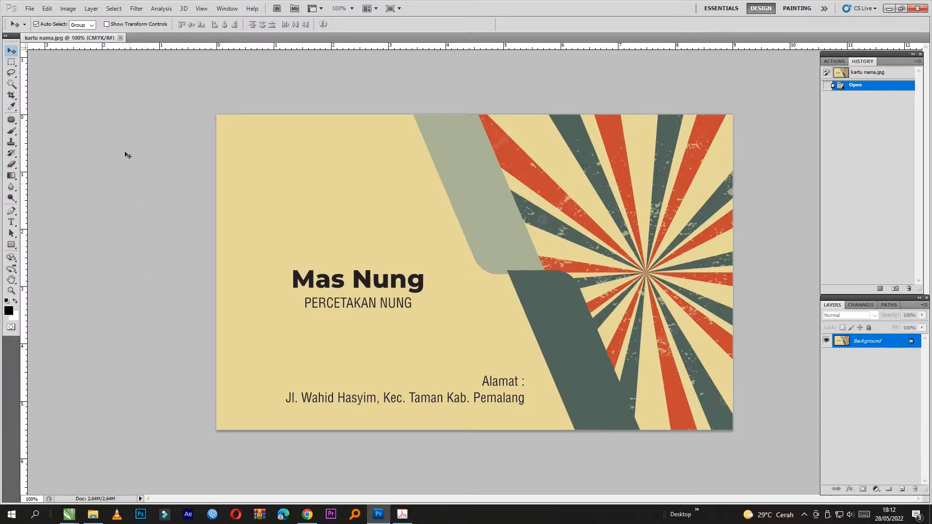
- Check the business card's pixel dimensions, document size and resolution without changing them
click(68, 8)
click(111, 77)
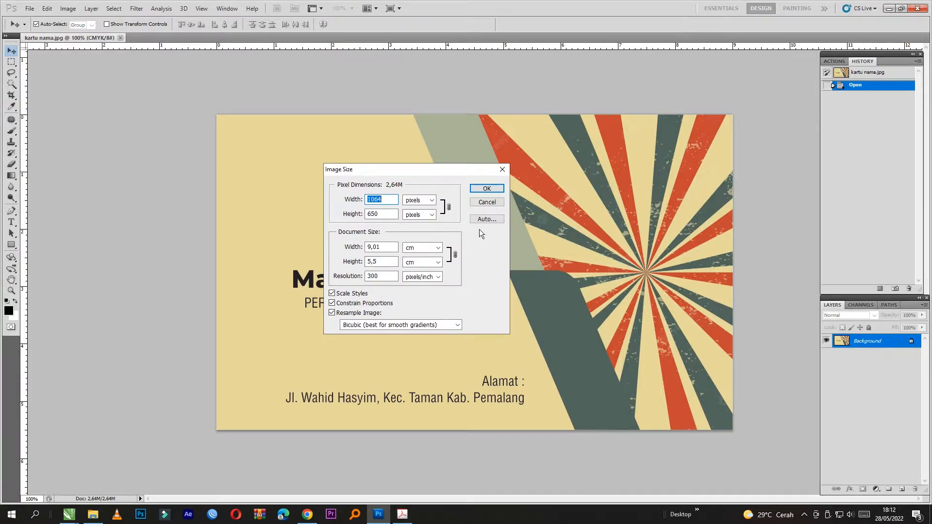
click(484, 203)
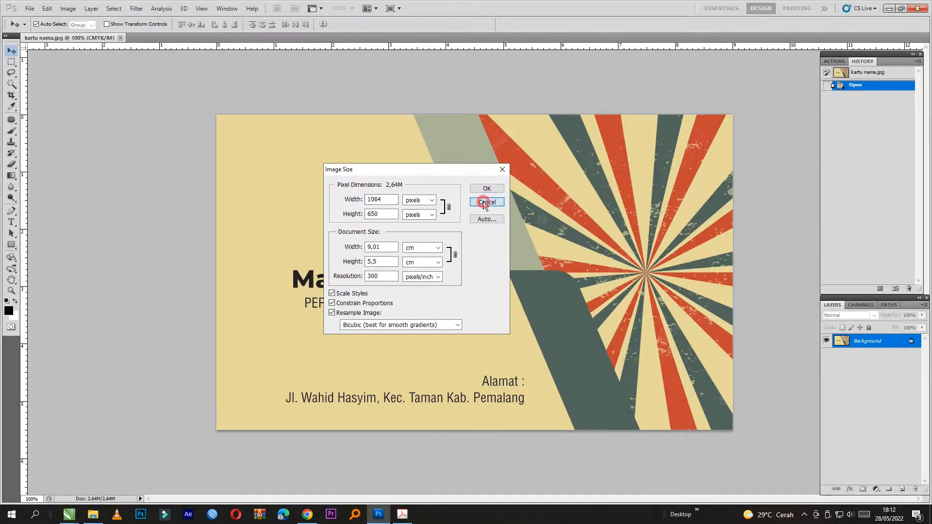
- Try extending the canvas width by 2 mm relative to its current size, anchored at the middle right
click(67, 9)
click(97, 87)
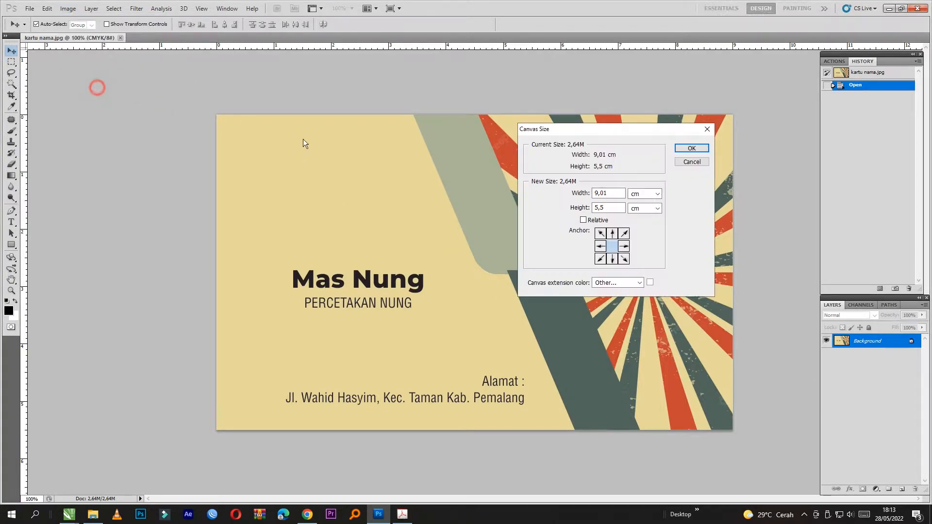
click(624, 246)
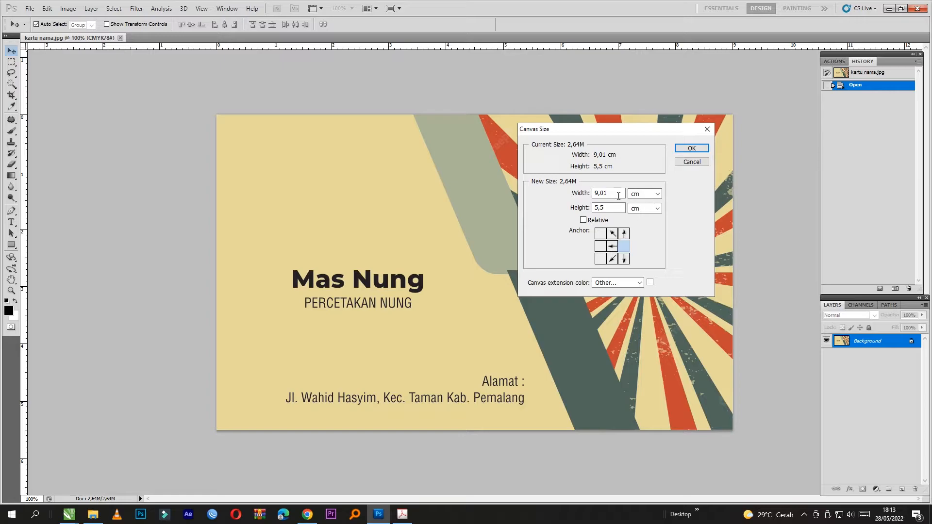
click(583, 220)
click(613, 193)
click(642, 193)
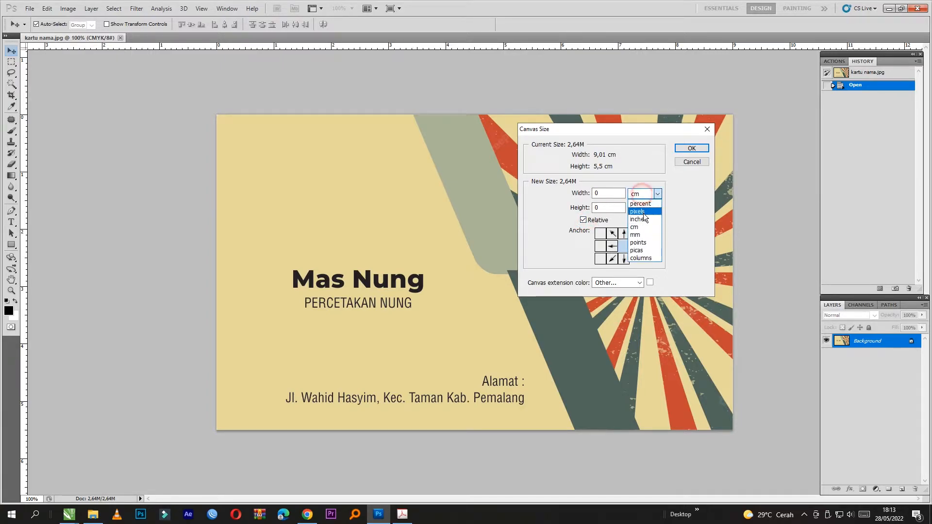
click(635, 235)
double_click(605, 194)
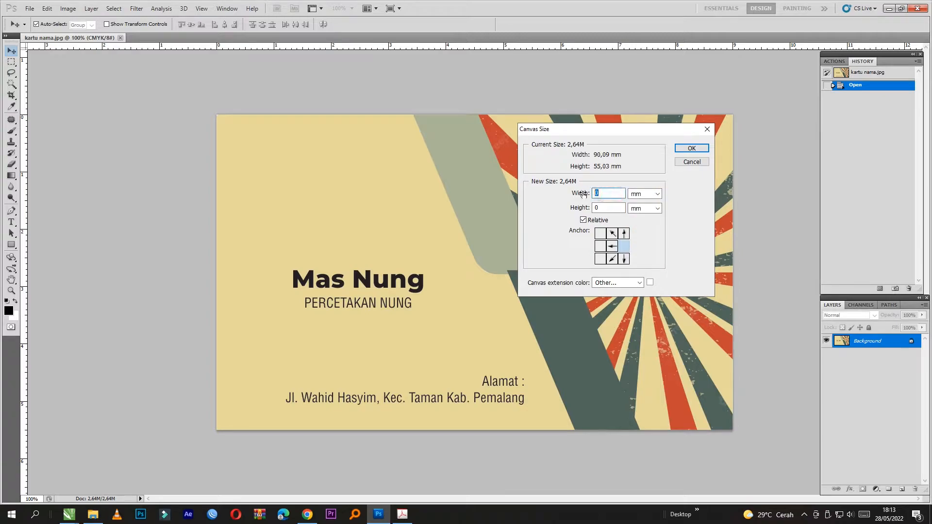
text(2)
click(692, 148)
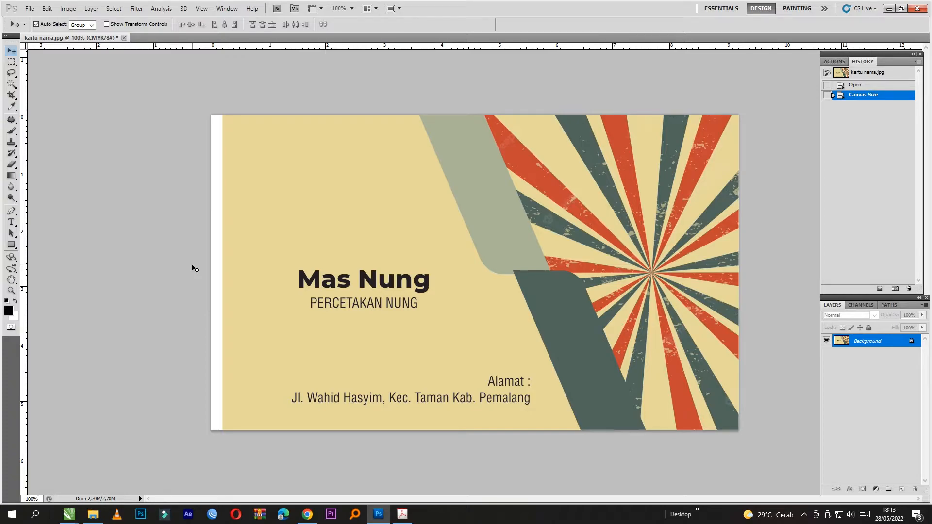
key(ctrl+z)
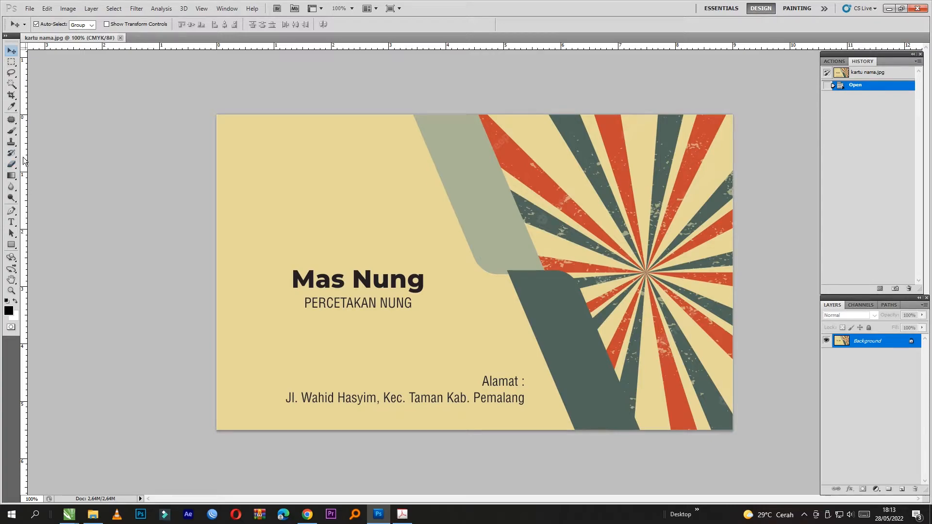
- Place guides along all four edges of the business card to mark its original boundary
drag(22, 162, 217, 187)
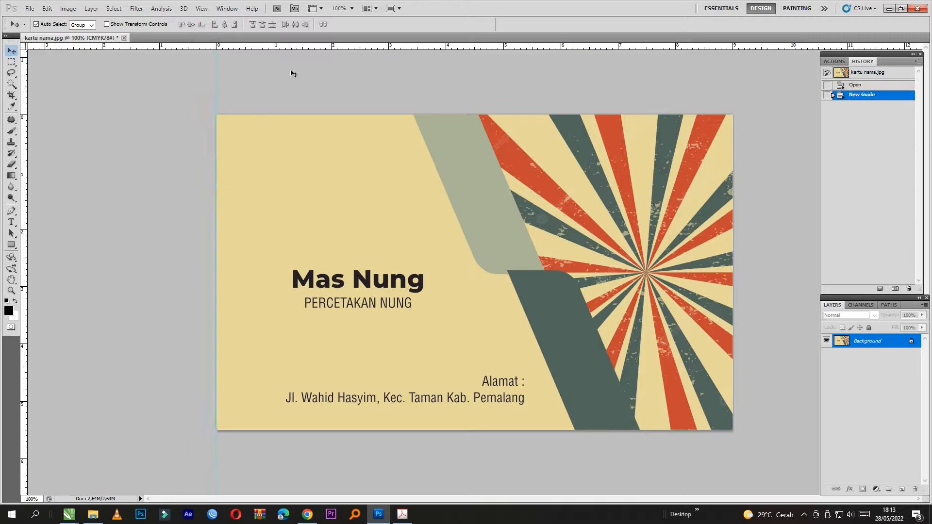
drag(302, 47, 312, 115)
drag(312, 49, 301, 430)
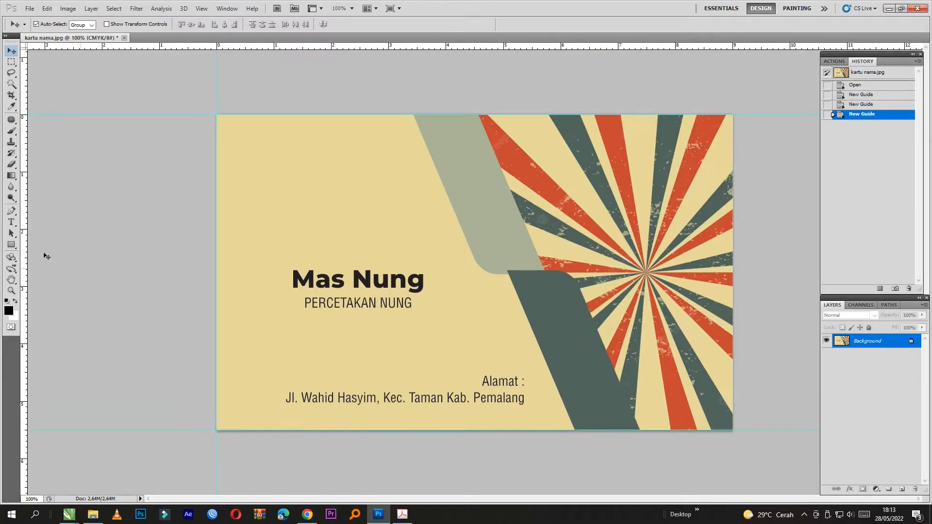
drag(24, 229, 735, 297)
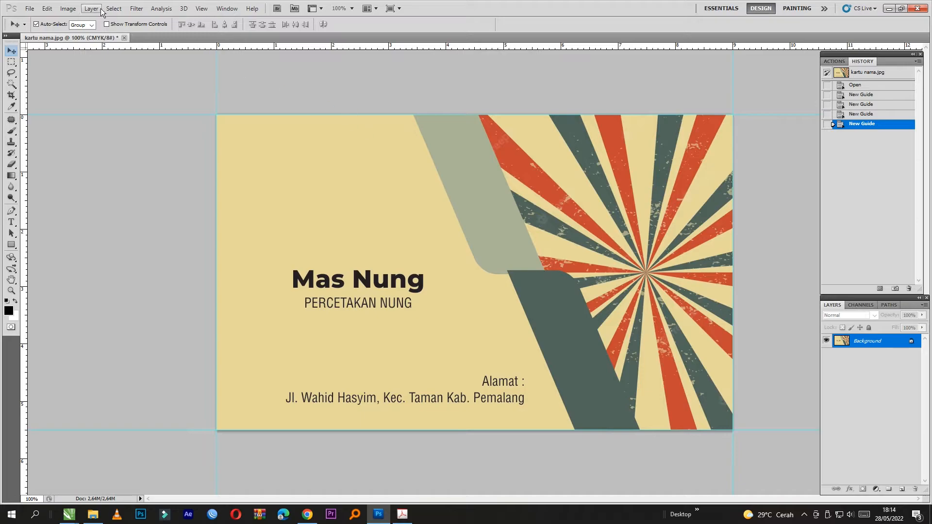
- Extend the canvas by 4 mm in both width and height, relative to the current size and anchored at the centre
click(68, 9)
click(83, 86)
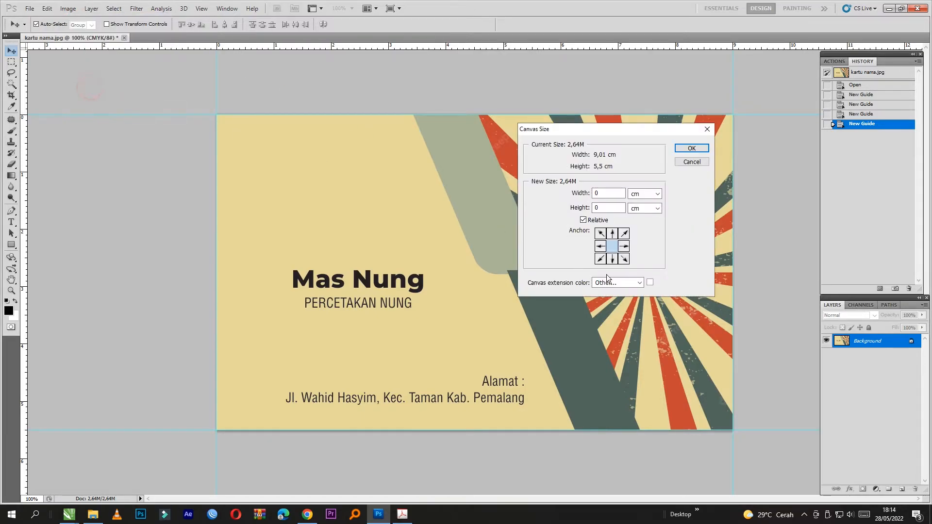
click(635, 195)
click(640, 236)
double_click(605, 194)
text(4)
double_click(613, 209)
text(4)
click(668, 243)
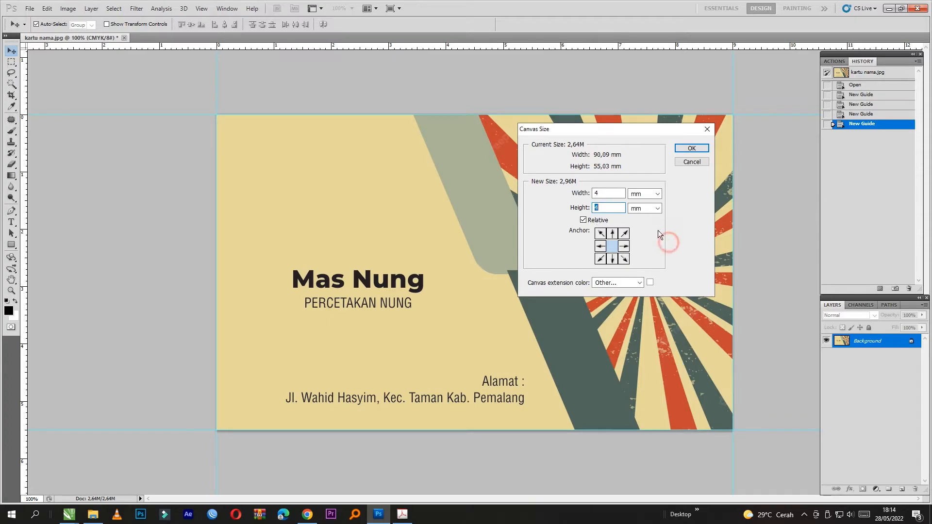
double_click(608, 191)
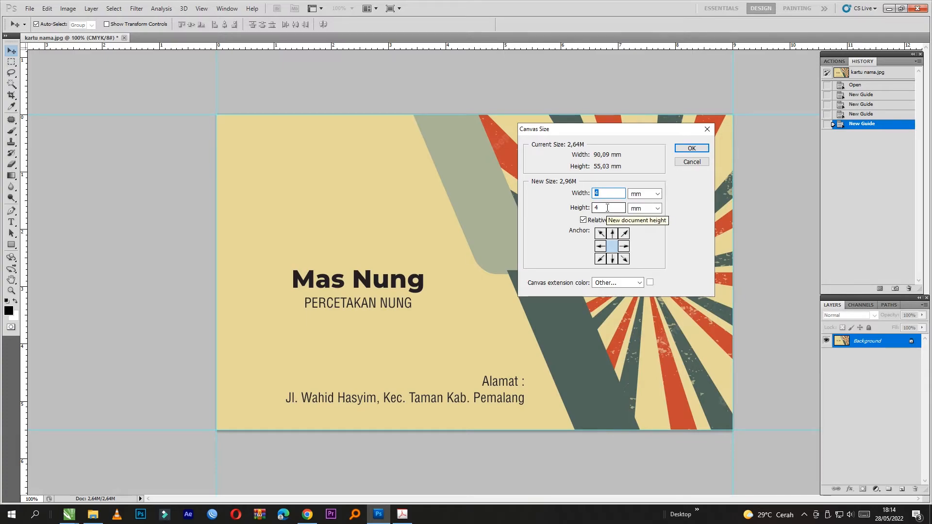
click(691, 148)
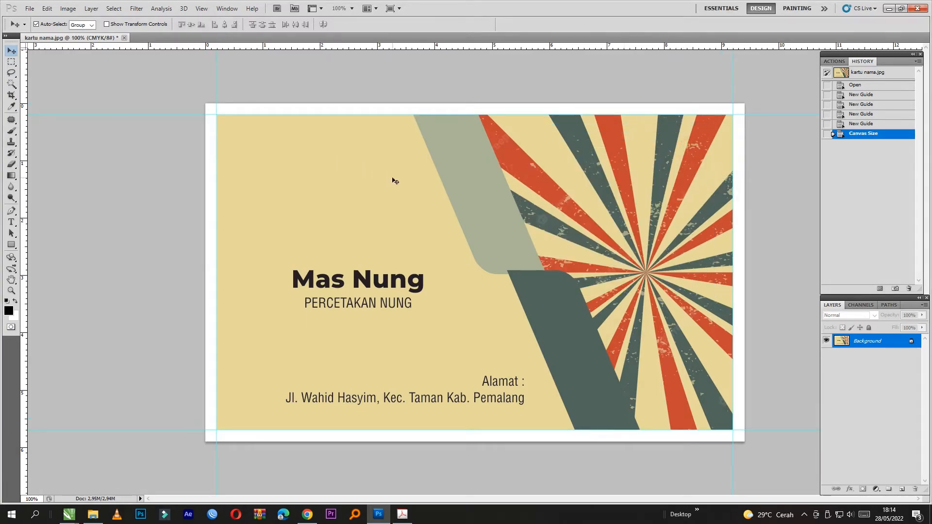
- Duplicate a full-width strip from the card's lower edge into the bottom bleed area, flip it vertically and deselect it
click(10, 62)
drag(203, 412, 760, 432)
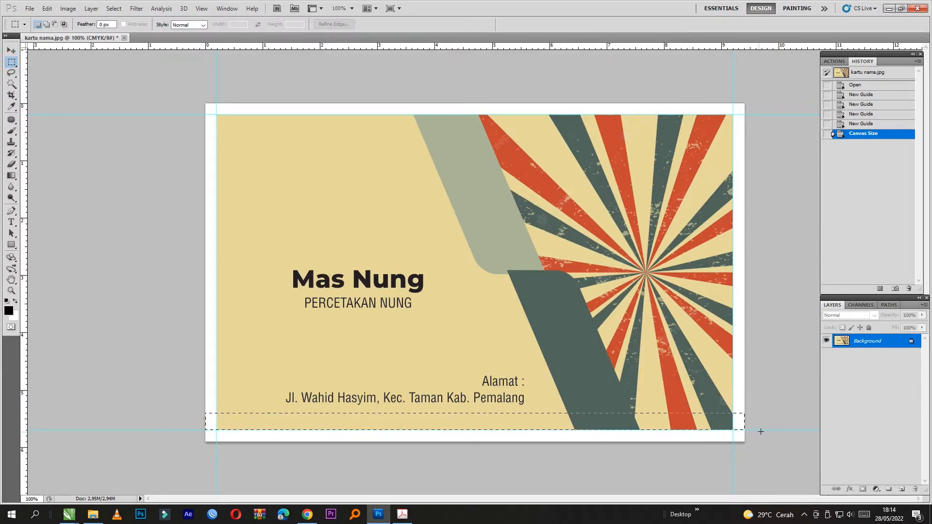
ctrl+alt+shift+drag(639, 417, 641, 436)
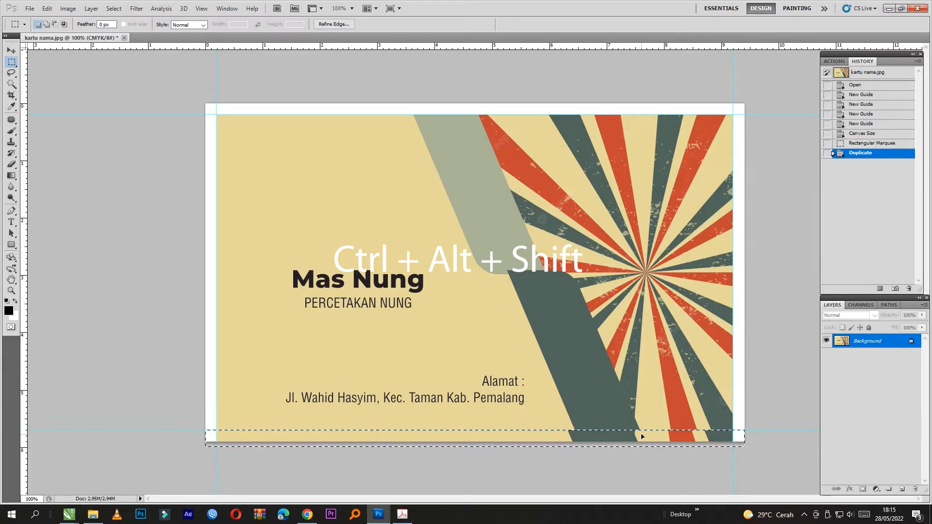
key(ctrl+t)
right_click(642, 436)
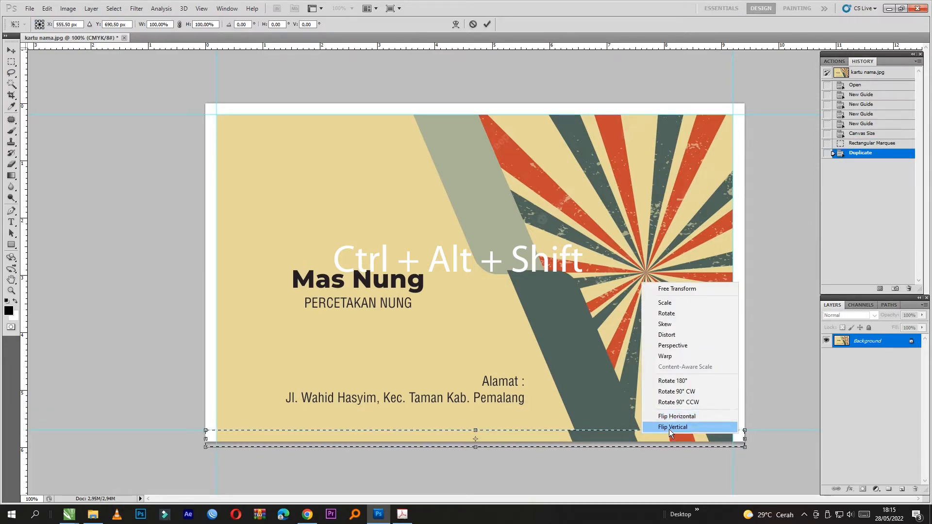
click(672, 428)
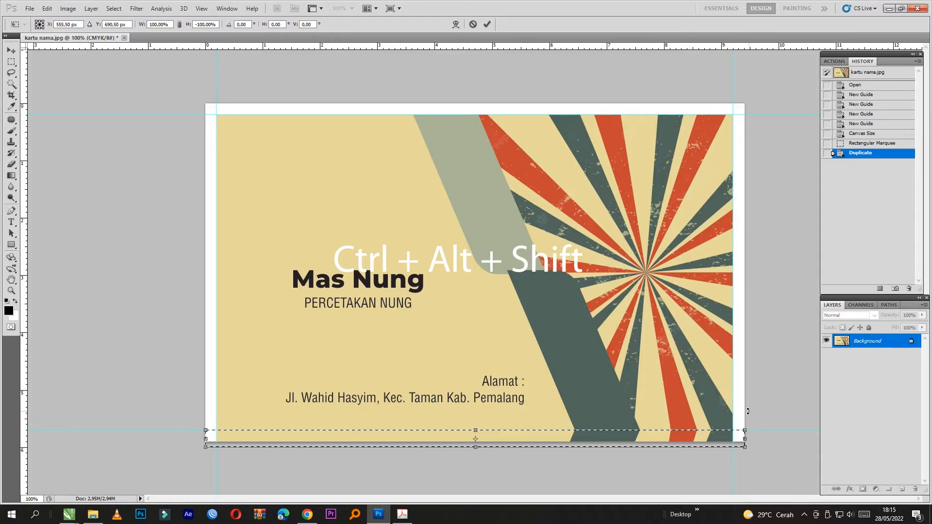
key(Return)
click(107, 122)
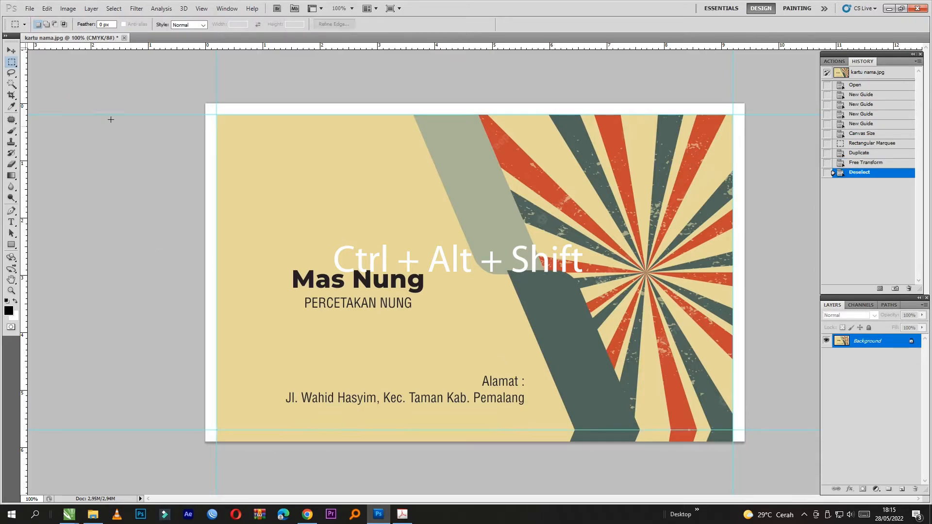
- Duplicate a narrow vertical strip from the card's left edge into the white left bleed area and deselect it
drag(240, 114, 217, 441)
drag(231, 389, 208, 389)
click(165, 394)
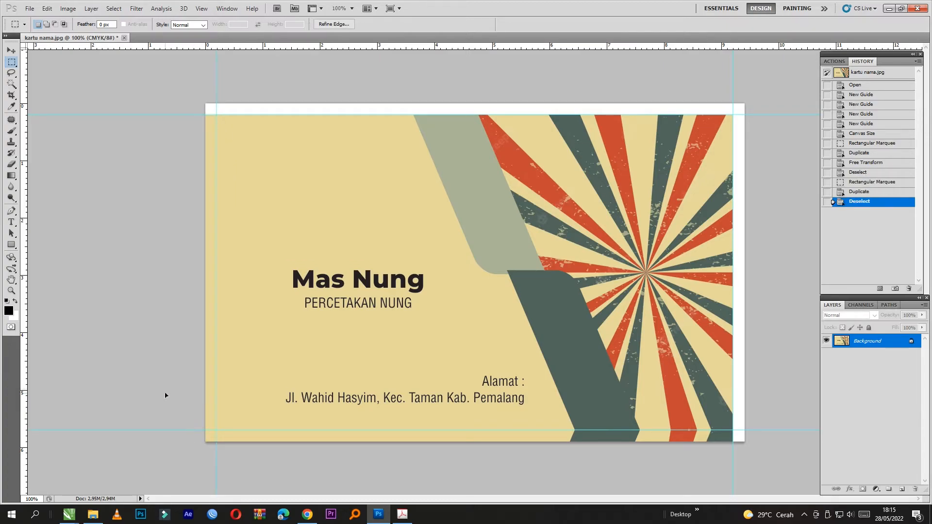
- Duplicate a full-width strip from the card's upper edge into the top bleed area, flip it vertically and deselect it
drag(186, 114, 744, 160)
drag(637, 140, 641, 93)
key(ctrl+z)
drag(651, 141, 645, 96)
key(ctrl+t)
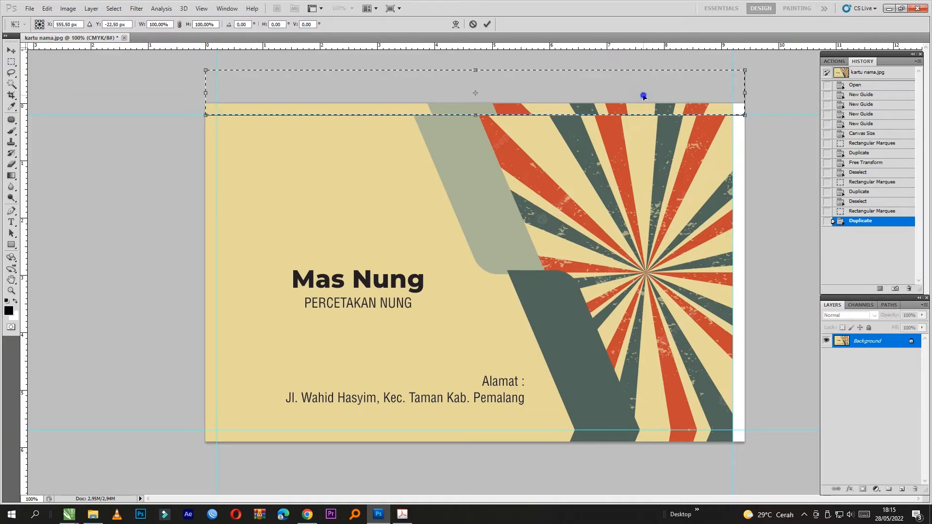
right_click(639, 111)
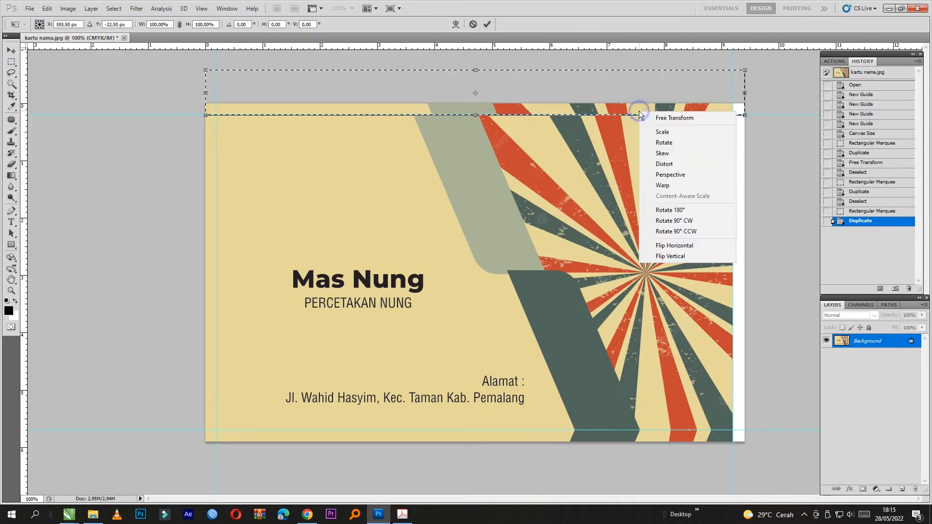
click(672, 255)
key(Return)
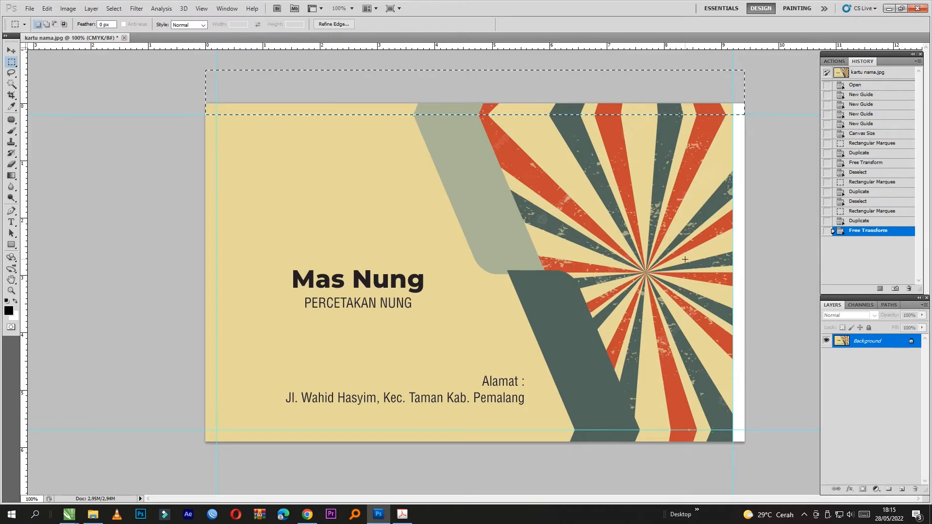
key(ctrl+d)
- Duplicate a vertical strip from the card's right edge into the right bleed area, flip it horizontally and deselect it
mouse_move(710, 92)
mouse_down()
mouse_move(726, 194)
mouse_move(734, 464)
mouse_up()
drag(724, 405, 747, 406)
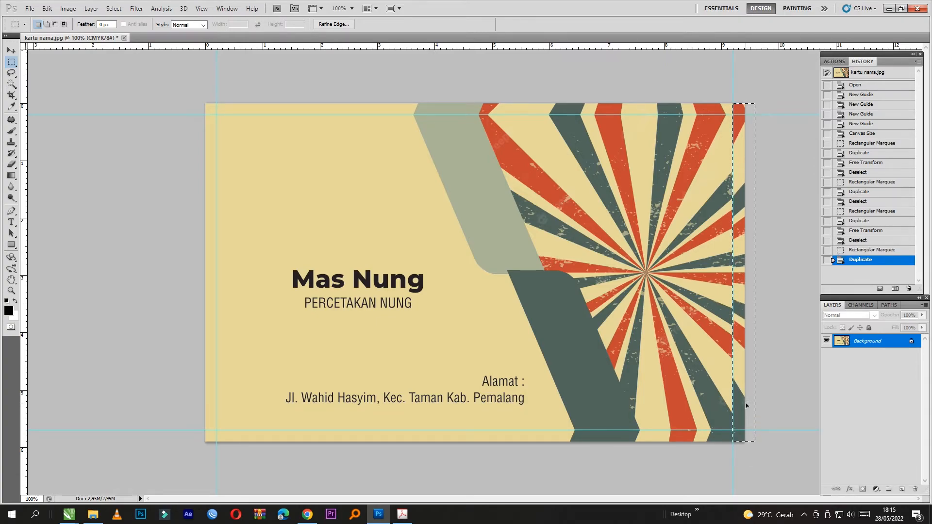
key(ctrl+t)
right_click(741, 375)
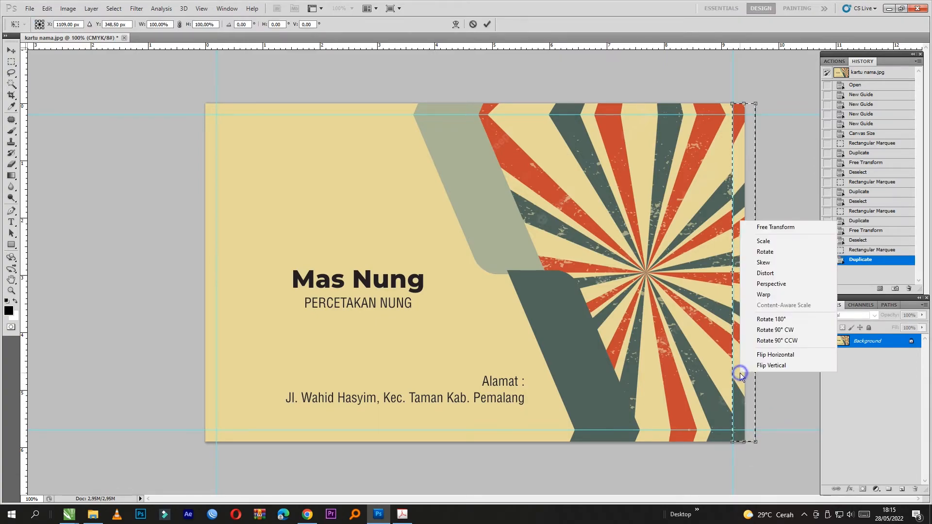
click(759, 354)
key(Return)
key(ctrl+d)
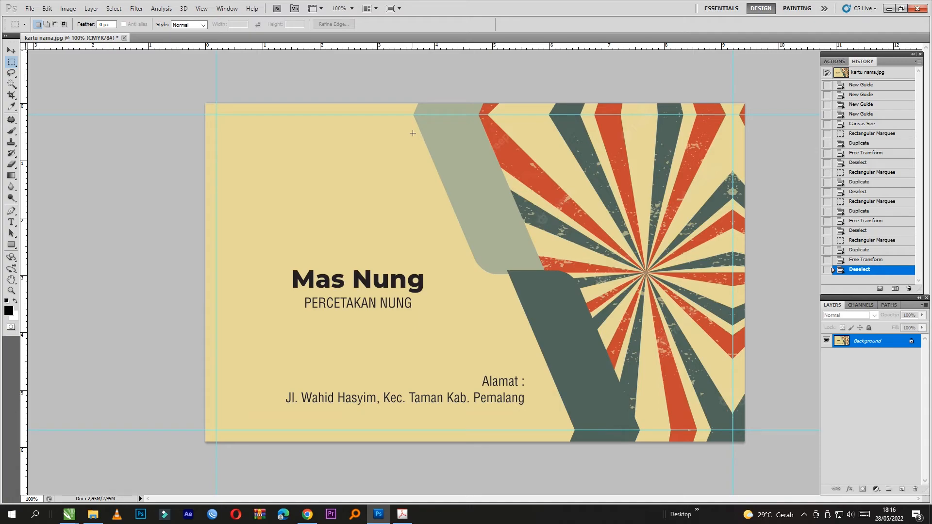
- Try straightening the mirrored dark green band and red stripe in the bottom bleed area with the Clone Stamp tool
click(11, 141)
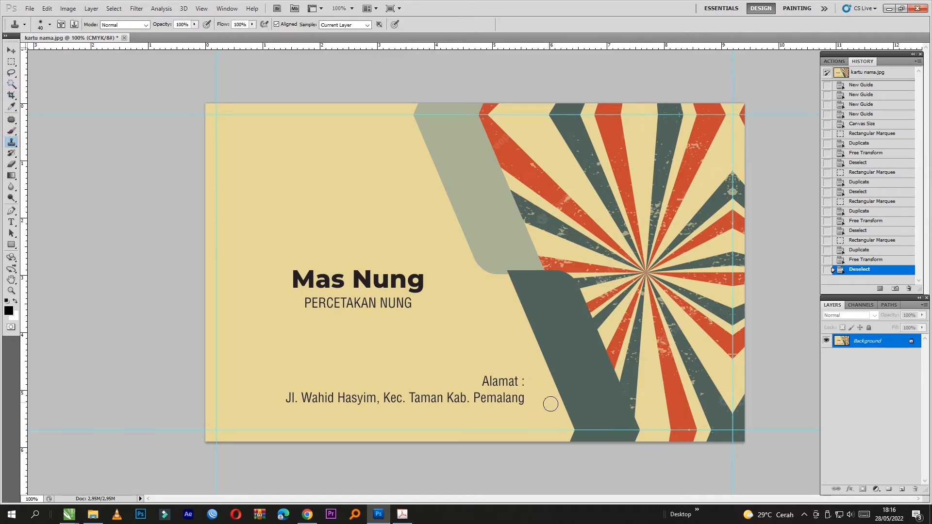
drag(576, 434, 569, 436)
click(569, 435)
click(573, 441)
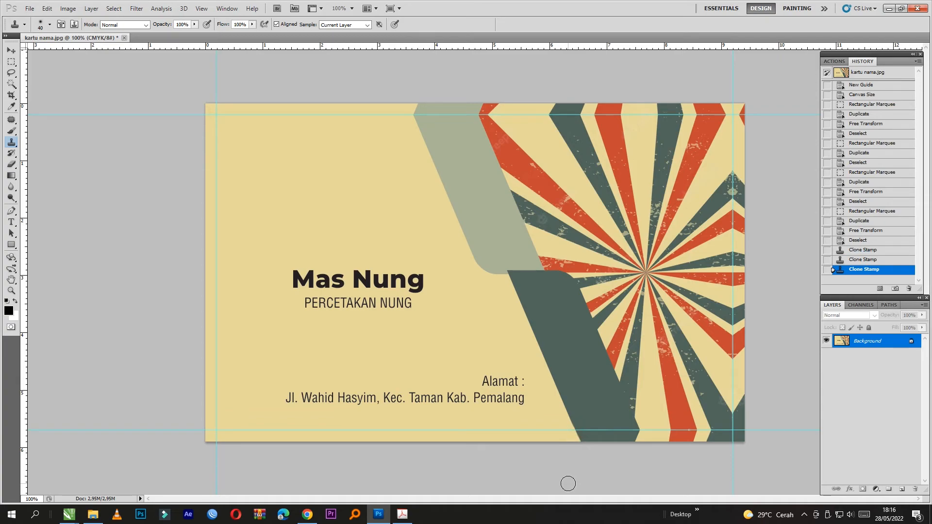
click(669, 432)
click(669, 439)
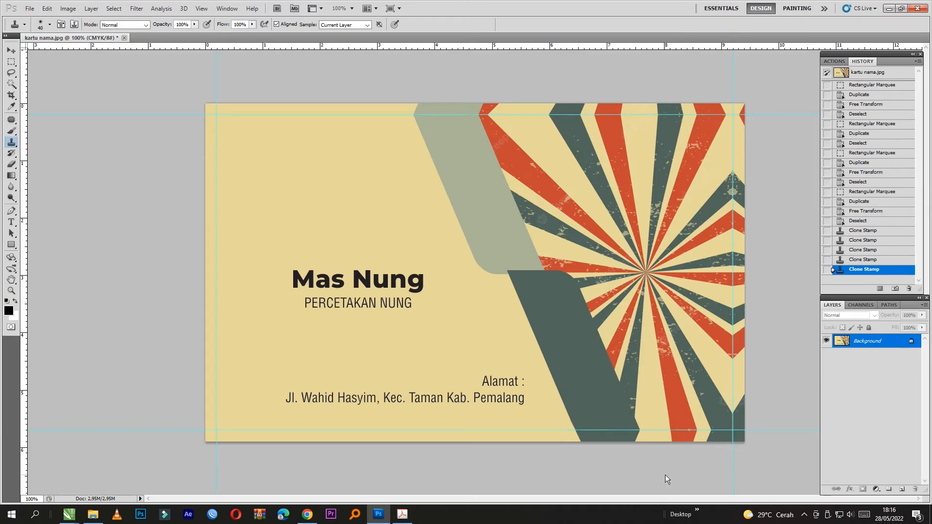
- Undo all the Clone Stamp strokes made in the bottom bleed area
key(ctrl+z)
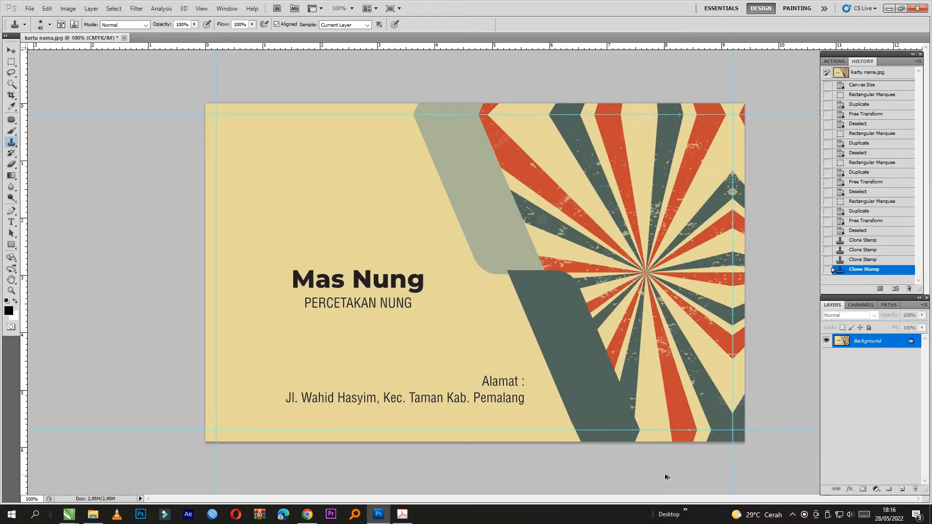
key(ctrl+alt+z)
key(ctrl+alt+z)
key(ctrl+alt+z)
key(ctrl+alt+z)
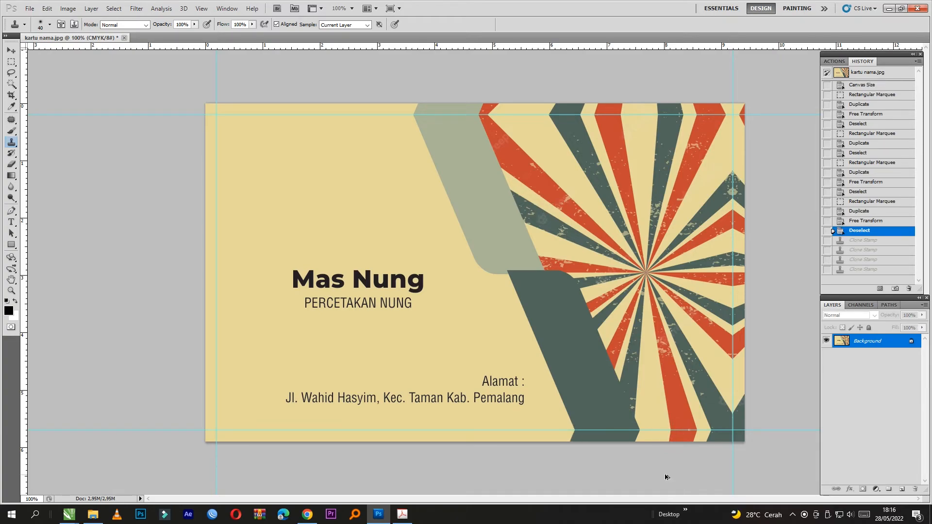